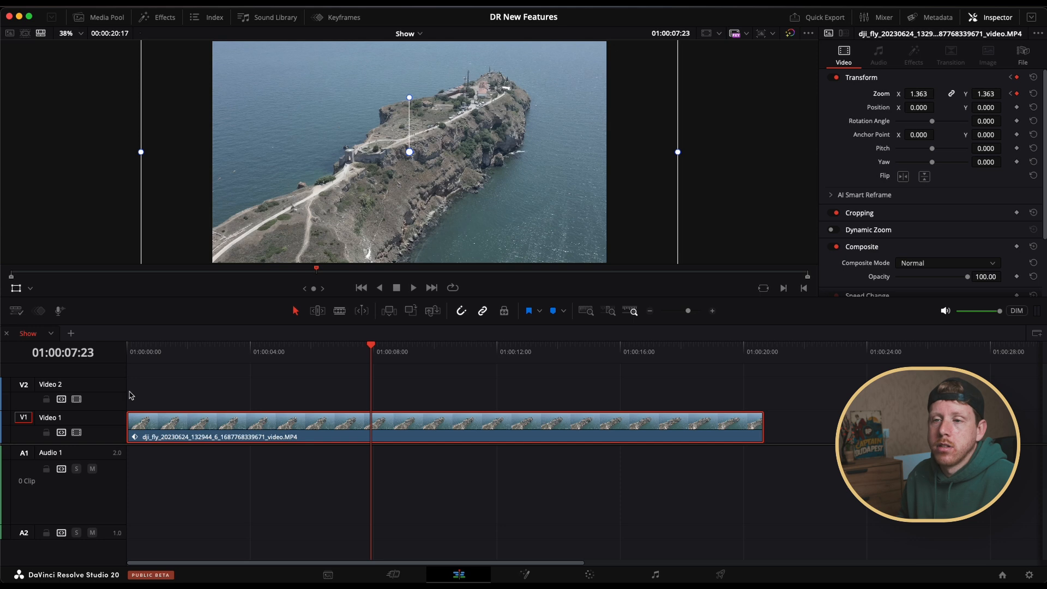
Hide the timeline tabs and display the selected clip's keyframe parameters beneath the timeline tracks
{"action": "left_click", "coordinate": [16, 310]}
{"action": "left_click", "coordinate": [41, 332]}
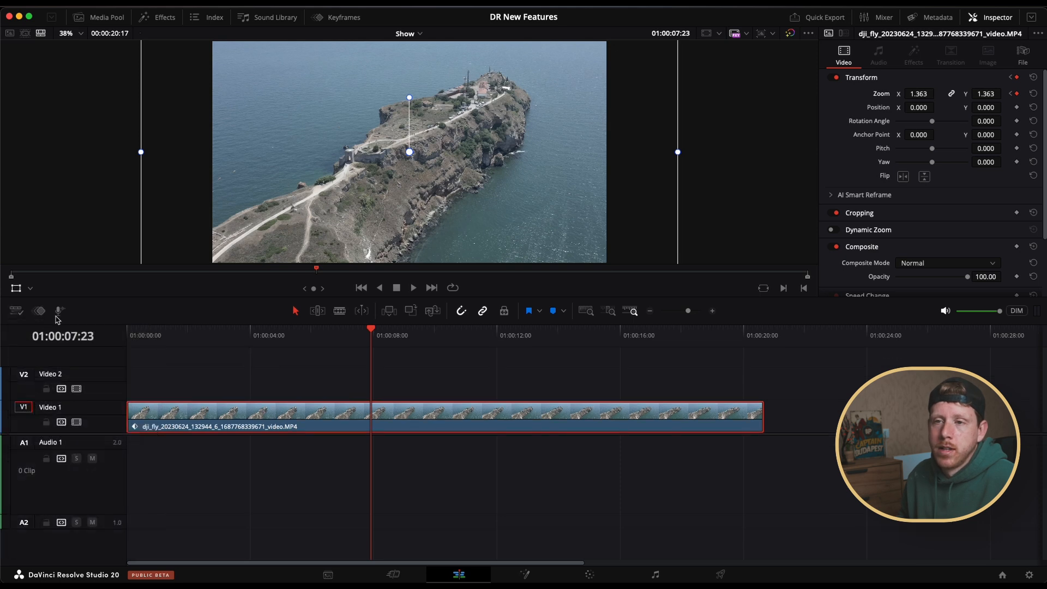
{"action": "left_click", "coordinate": [39, 311]}
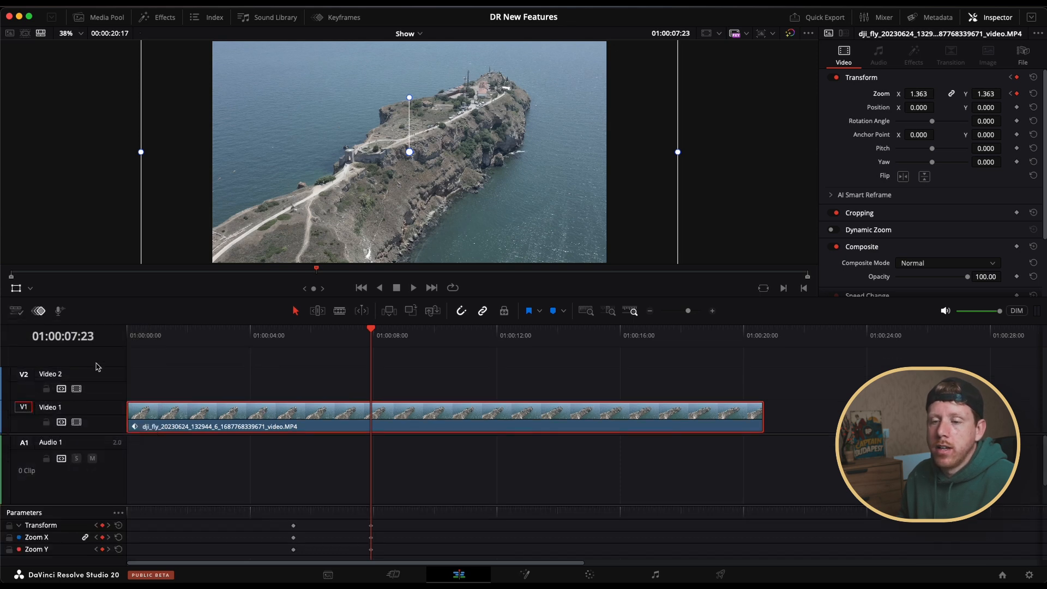
{"action": "mouse_move", "coordinate": [360, 527]}
{"action": "left_mouse_down"}
{"action": "mouse_move", "coordinate": [375, 552]}
{"action": "mouse_move", "coordinate": [374, 538]}
{"action": "mouse_move", "coordinate": [404, 544]}
{"action": "mouse_move", "coordinate": [362, 542]}
{"action": "left_mouse_up"}
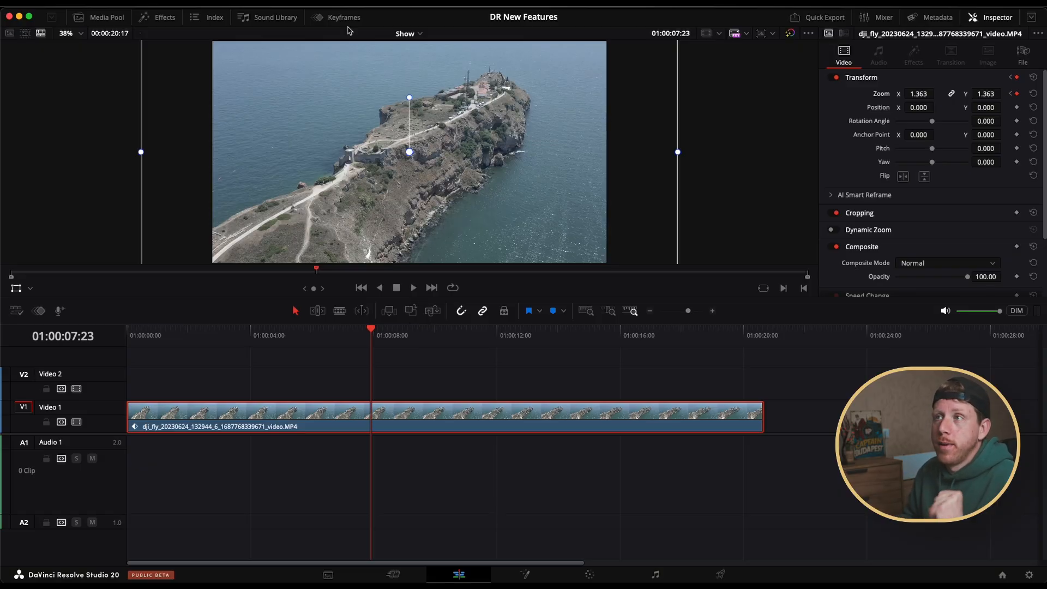
Open the Keyframes editor and switch it from the parameter list to the curve view
{"action": "left_click", "coordinate": [332, 16]}
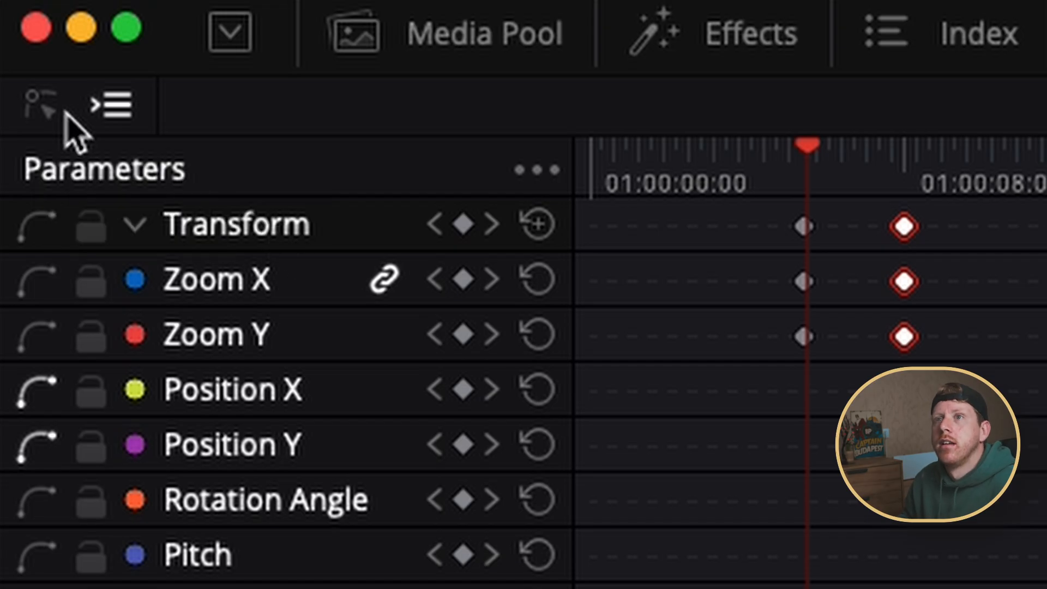
{"action": "left_click", "coordinate": [32, 108]}
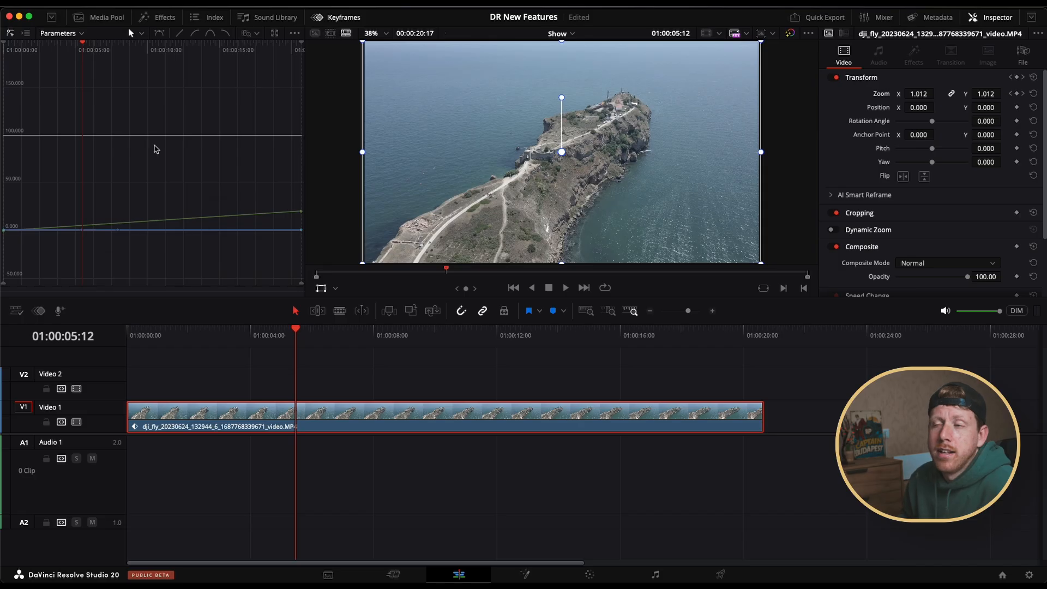
{"action": "mouse_move", "coordinate": [156, 139]}
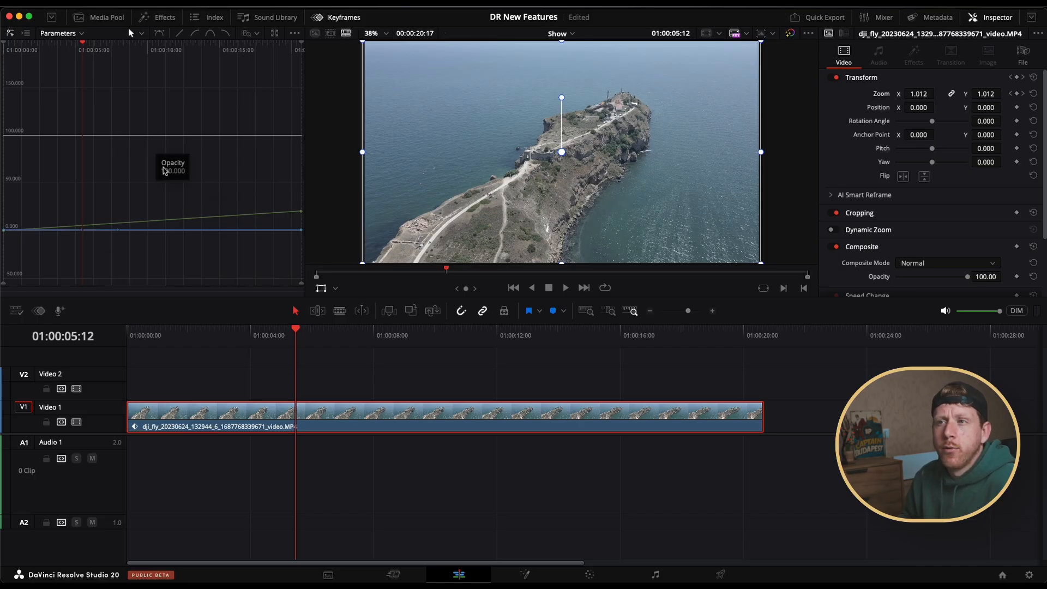
{"action": "mouse_move", "coordinate": [172, 222]}
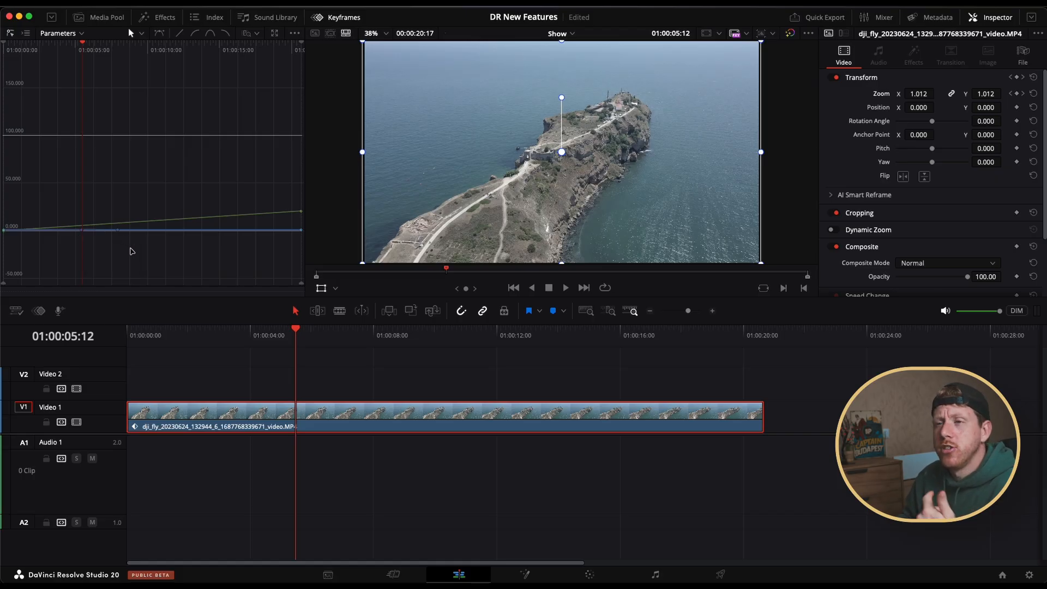
{"action": "mouse_move", "coordinate": [113, 229]}
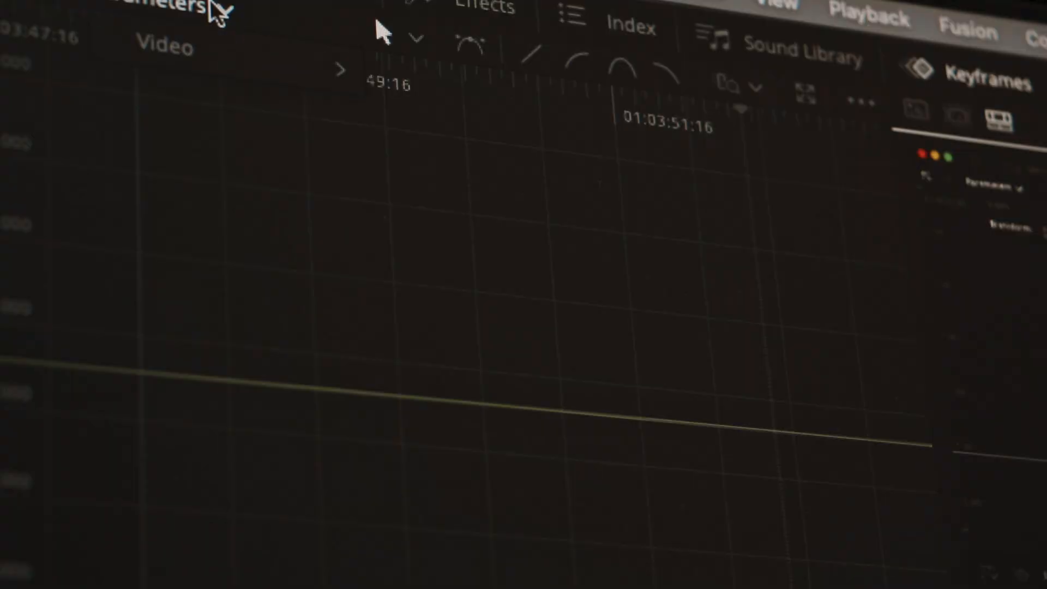
Display only the Zoom X and Zoom Y curves and ease the zoom keyframes in and out
{"action": "mouse_move", "coordinate": [328, 71]}
{"action": "left_click", "coordinate": [393, 87]}
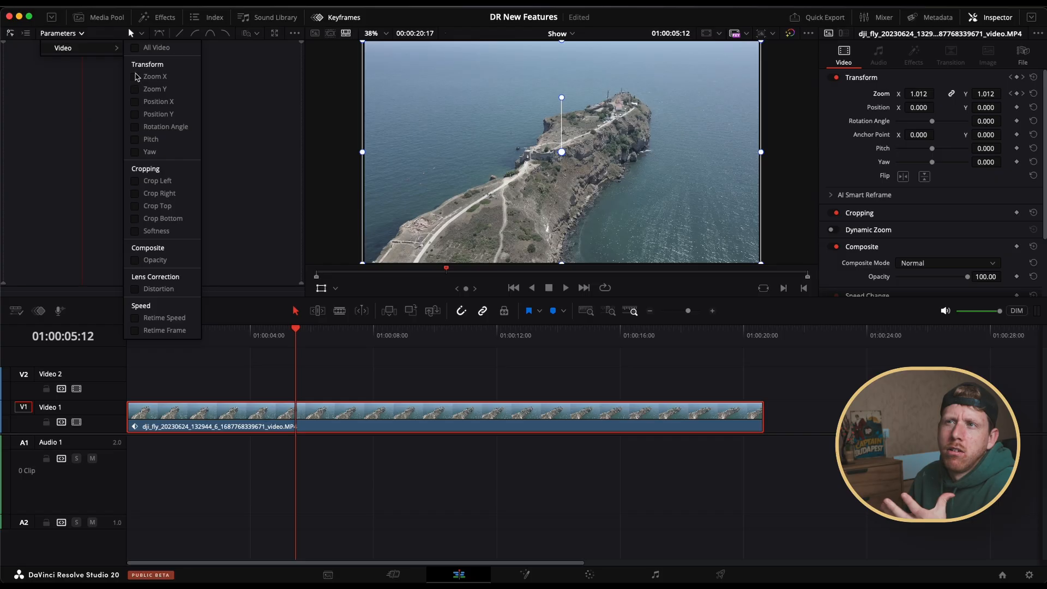
{"action": "left_click", "coordinate": [136, 76]}
{"action": "left_click", "coordinate": [135, 89]}
{"action": "left_click", "coordinate": [222, 142]}
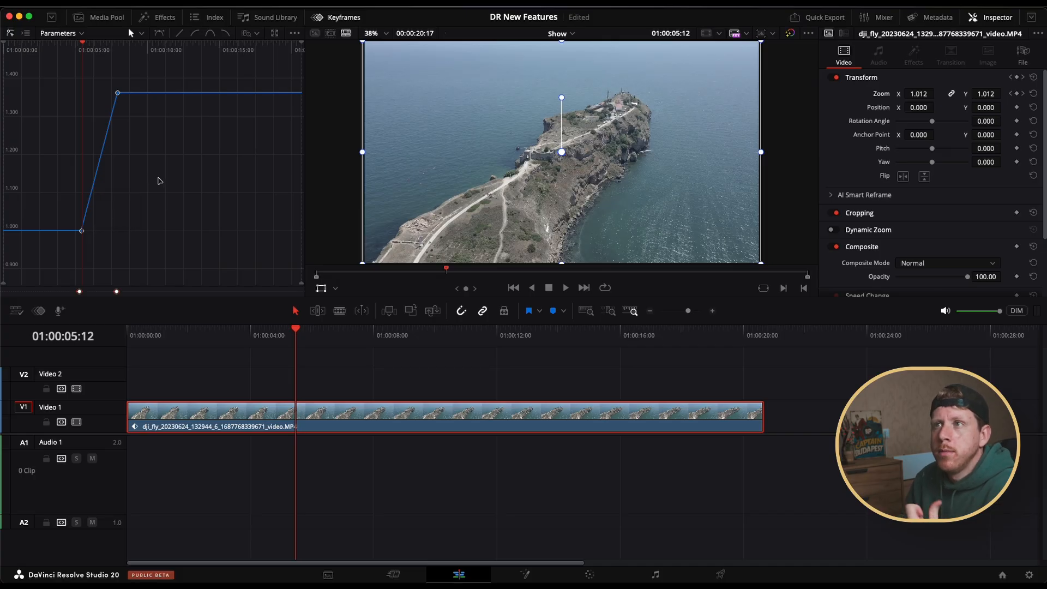
{"action": "left_click", "coordinate": [210, 33]}
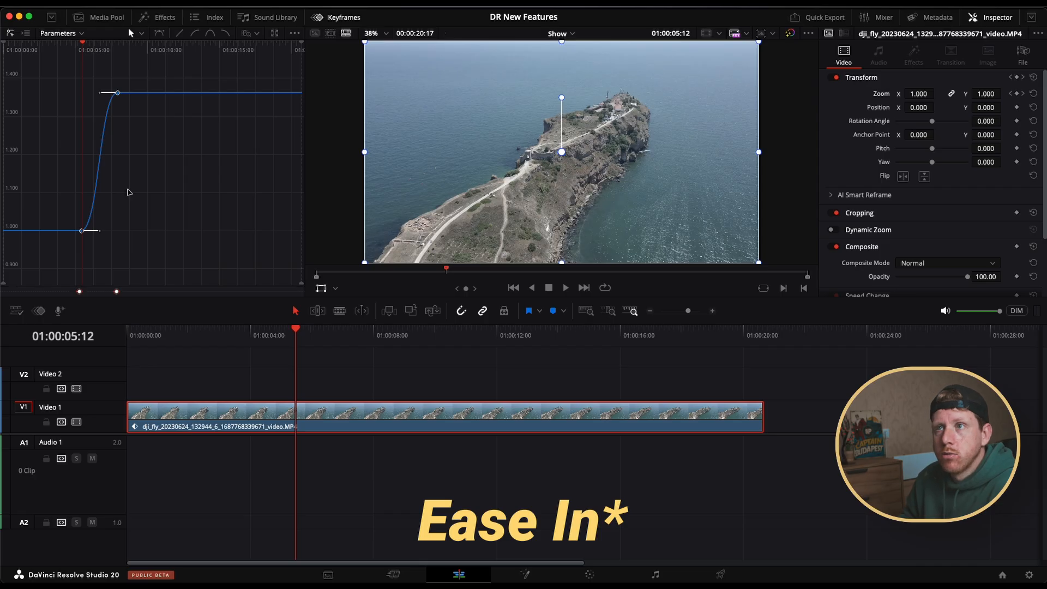
Examine the eased zoom curve up close between its two keyframes, including with the Hand tool
{"action": "scroll", "coordinate": [121, 109], "scroll_direction": "up", "scroll_amount": 2}
{"action": "scroll", "coordinate": [120, 107], "scroll_direction": "up", "scroll_amount": 5}
{"action": "scroll", "coordinate": [117, 135], "scroll_direction": "left", "scroll_amount": 5}
{"action": "scroll", "coordinate": [115, 136], "scroll_direction": "right", "scroll_amount": 8}
{"action": "scroll", "coordinate": [114, 138], "scroll_direction": "left", "scroll_amount": 3}
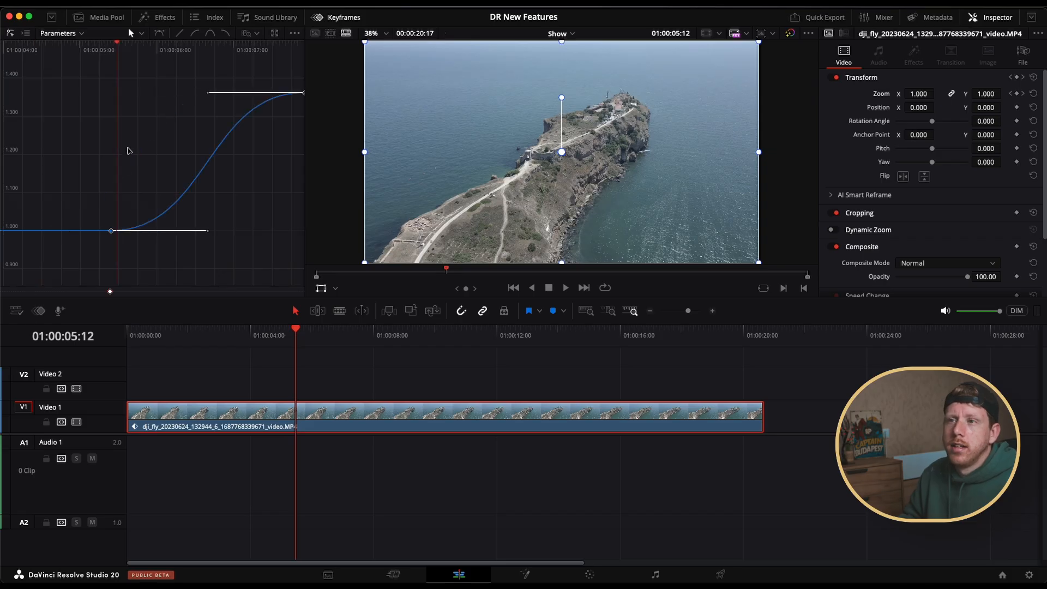
{"action": "scroll", "coordinate": [150, 151], "scroll_direction": "left", "scroll_amount": 4}
{"action": "scroll", "coordinate": [150, 151], "scroll_direction": "right", "scroll_amount": 4}
{"action": "left_click", "coordinate": [142, 33]}
{"action": "left_click", "coordinate": [193, 62]}
{"action": "left_click_drag", "start_coordinate": [192, 159], "coordinate": [133, 157]}
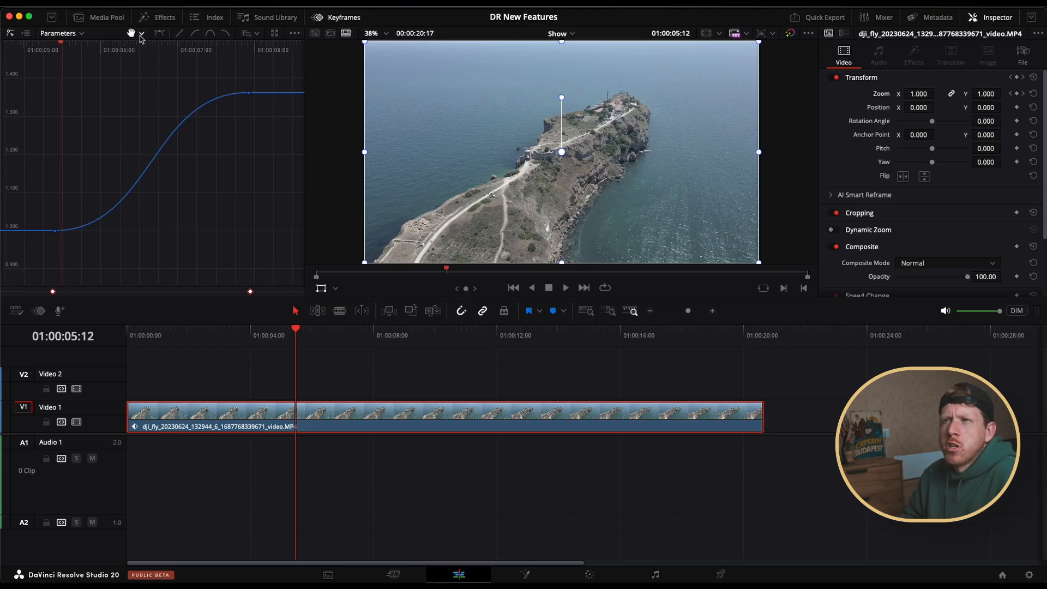
Try adding an extra keyframe on the zoom curve after the end of the zoom, and undo the addition
{"action": "left_click", "coordinate": [141, 34]}
{"action": "left_click", "coordinate": [196, 76]}
{"action": "left_click", "coordinate": [273, 93]}
{"action": "scroll", "coordinate": [229, 94], "scroll_direction": "right", "scroll_amount": 5}
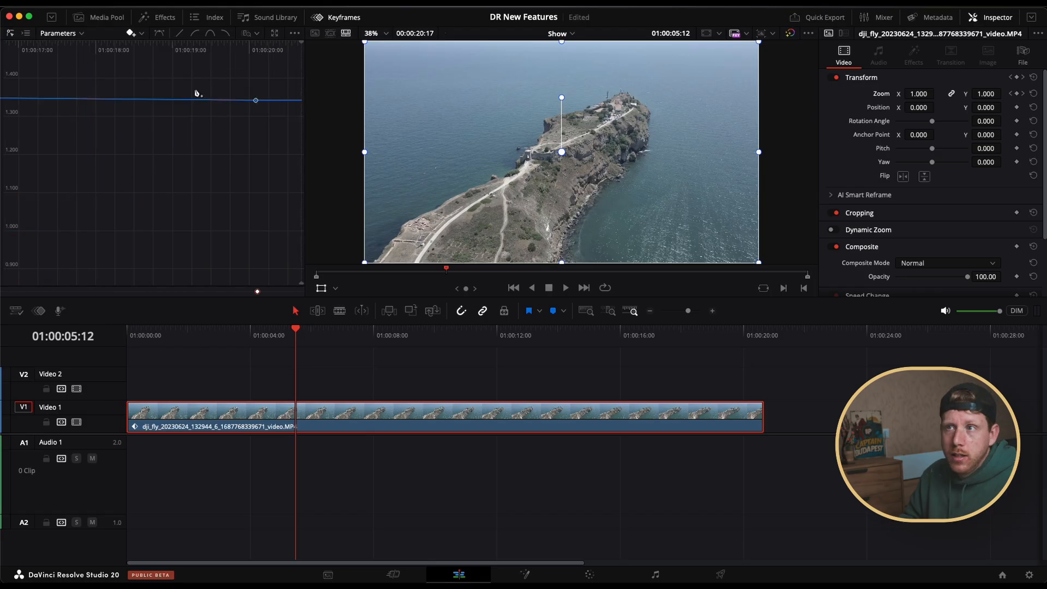
{"action": "key", "text": "super+z"}
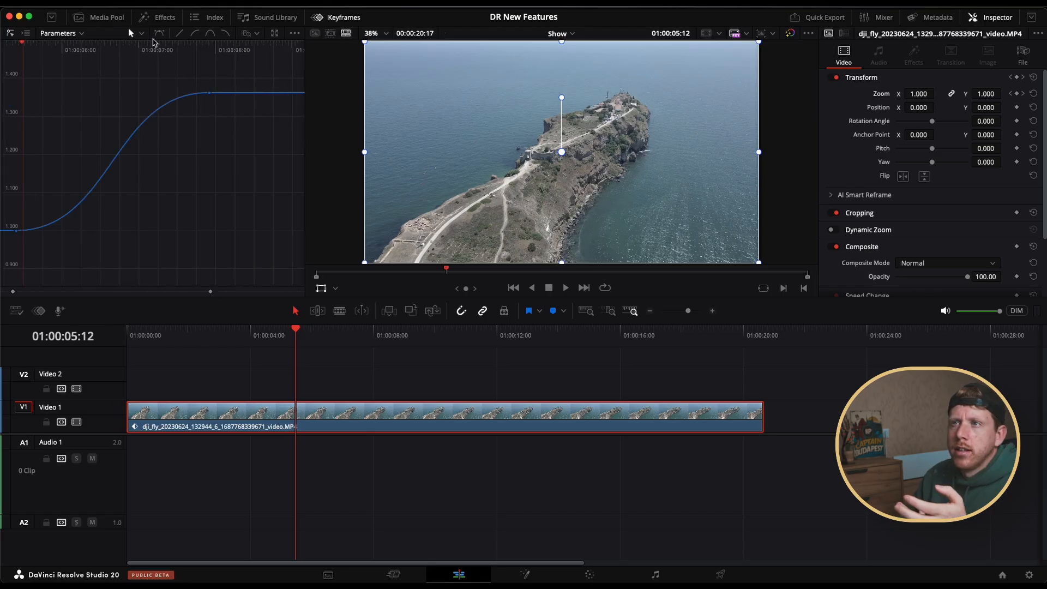
Reshape the zoom's end keyframe with its Bézier handle and expand the keyframe editor into a floating window
{"action": "left_click", "coordinate": [158, 34]}
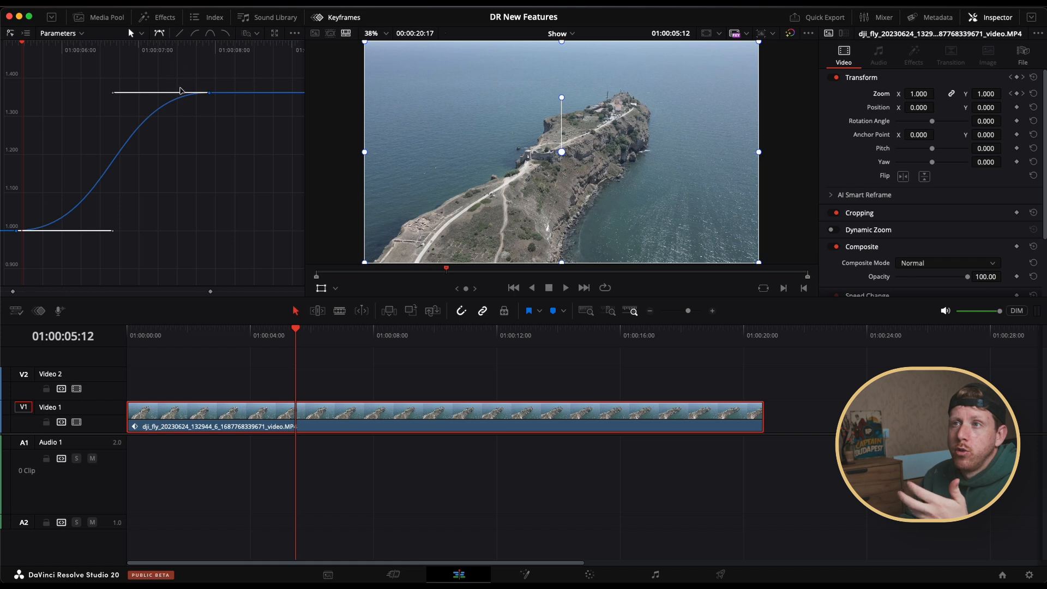
{"action": "left_click_drag", "start_coordinate": [113, 93], "coordinate": [151, 108]}
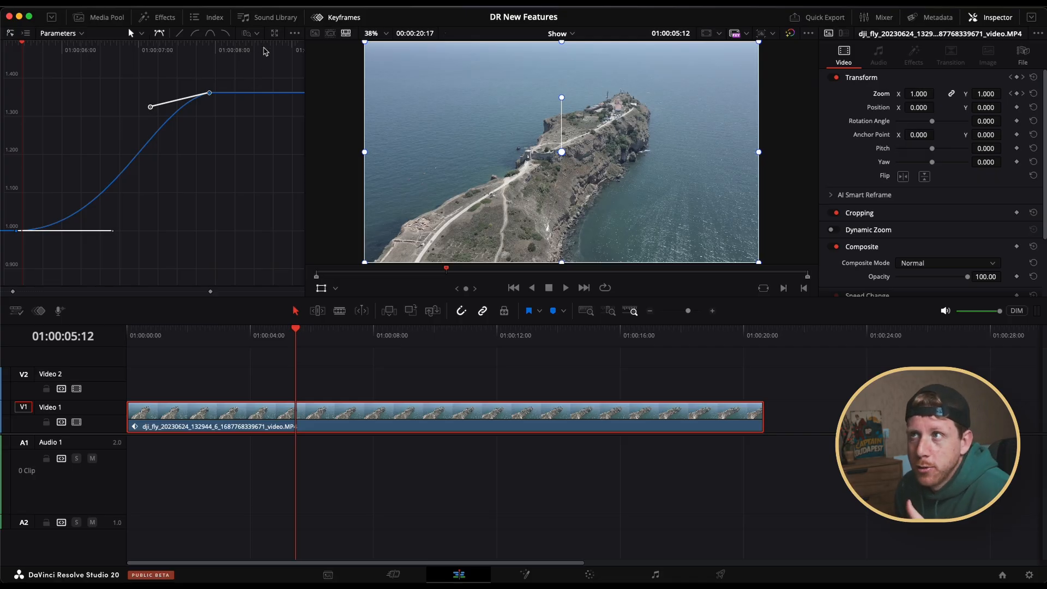
{"action": "left_click", "coordinate": [276, 34]}
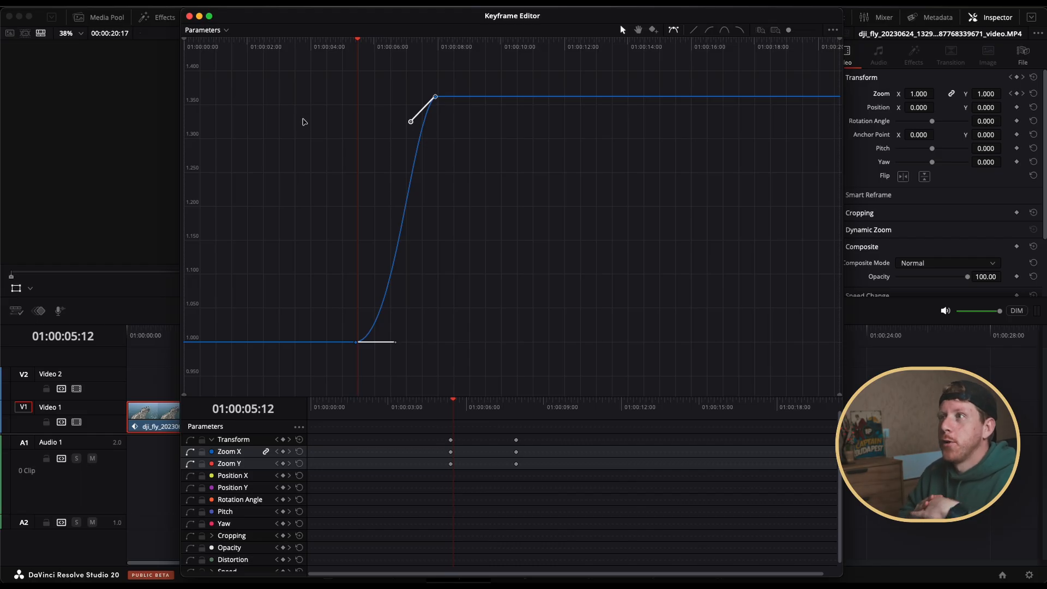
{"action": "left_click_drag", "start_coordinate": [391, 20], "coordinate": [418, 21]}
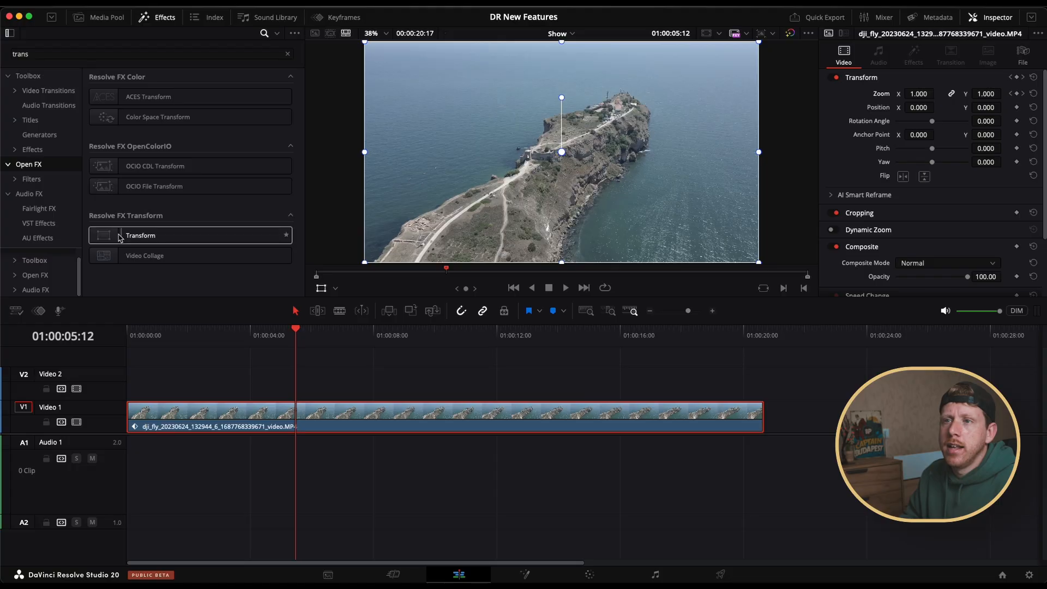
Add the Transform effect to the drone clip and raise the effect's Motion Blur
{"action": "left_click_drag", "start_coordinate": [120, 238], "coordinate": [322, 407]}
{"action": "left_click", "coordinate": [157, 17]}
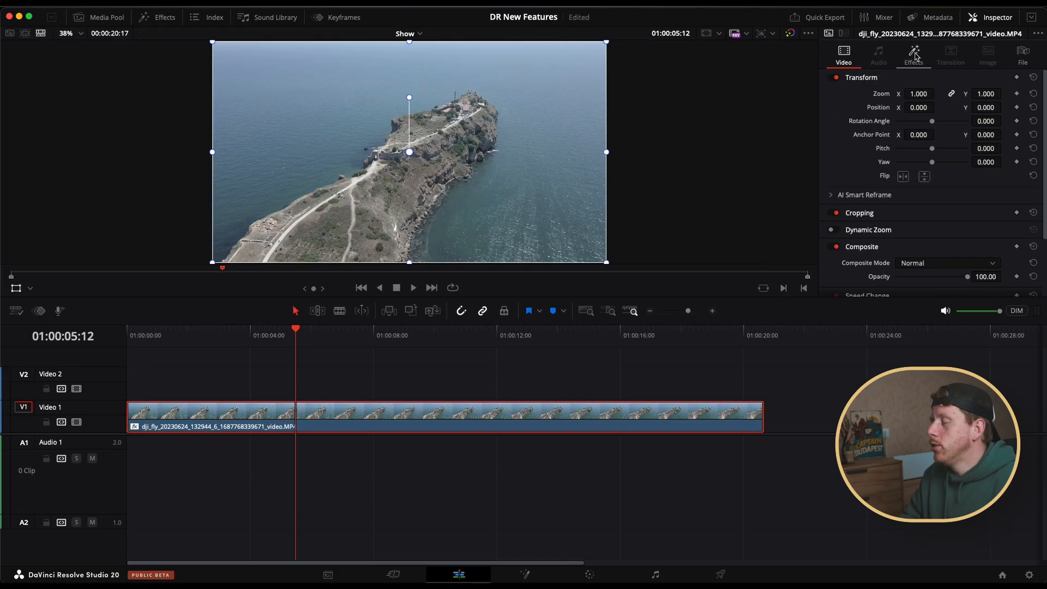
{"action": "left_click", "coordinate": [913, 52]}
{"action": "scroll", "coordinate": [873, 218], "scroll_direction": "down", "scroll_amount": 3}
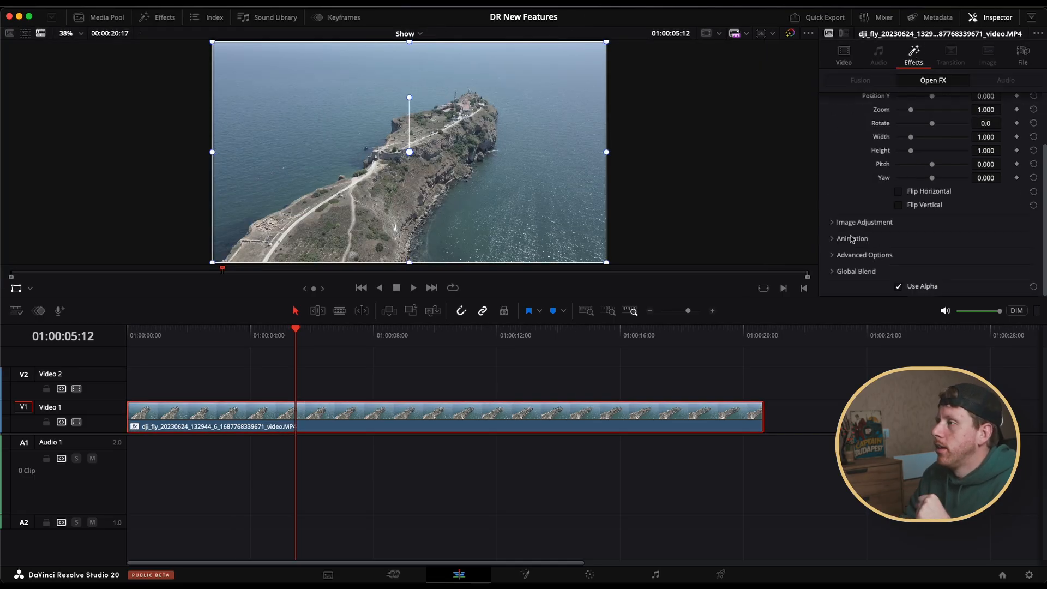
{"action": "left_click", "coordinate": [835, 240]}
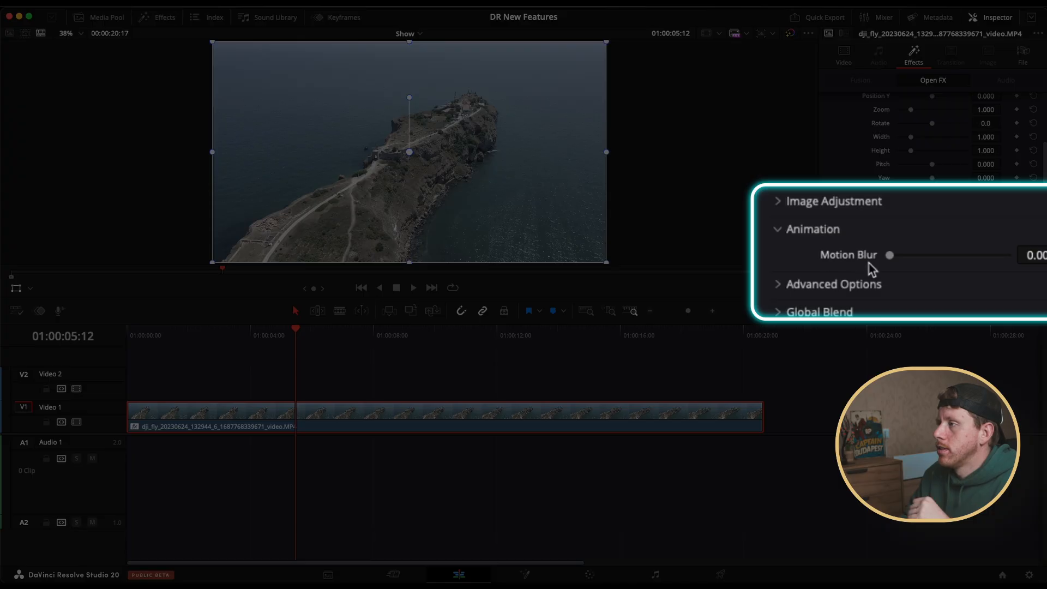
{"action": "left_click_drag", "start_coordinate": [891, 258], "coordinate": [992, 257]}
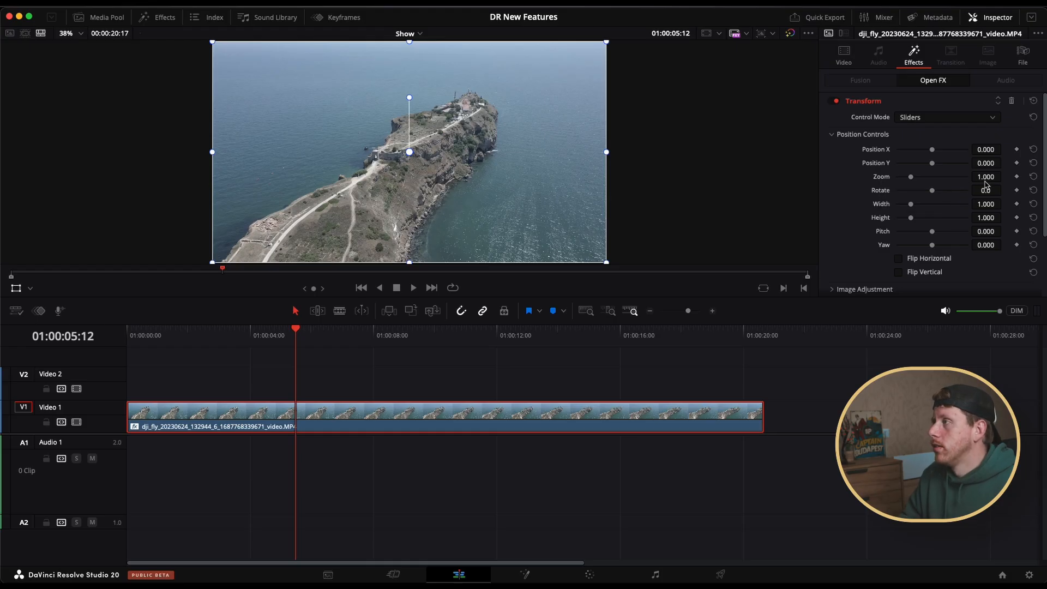
Animate the Transform effect's Zoom from a 1.000 keyframe at 01:00:05:12 to 1.762 at 01:00:09:20
{"action": "left_click", "coordinate": [1016, 176]}
{"action": "left_click_drag", "start_coordinate": [309, 334], "coordinate": [428, 334]}
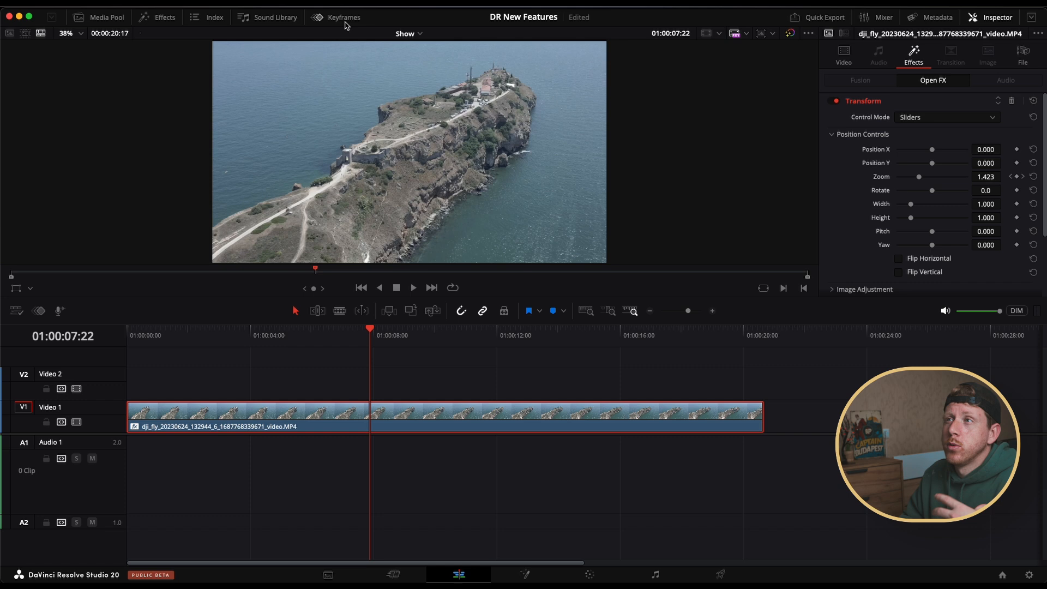
Reopen the Keyframes editor and display only the Transform effect's Zoom curve
{"action": "left_click", "coordinate": [339, 17]}
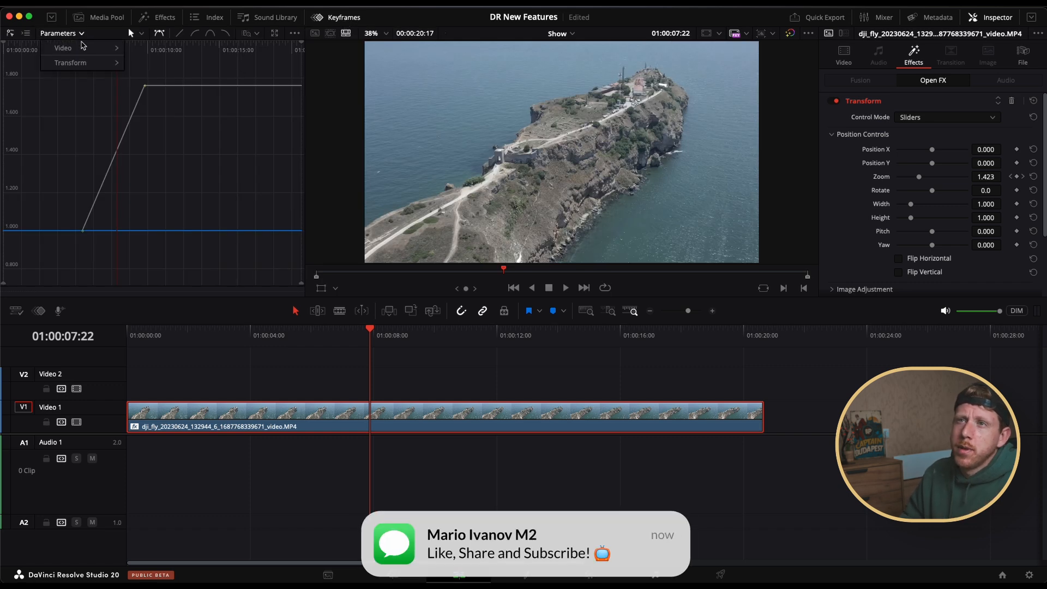
{"action": "left_click", "coordinate": [81, 34]}
{"action": "mouse_move", "coordinate": [82, 47]}
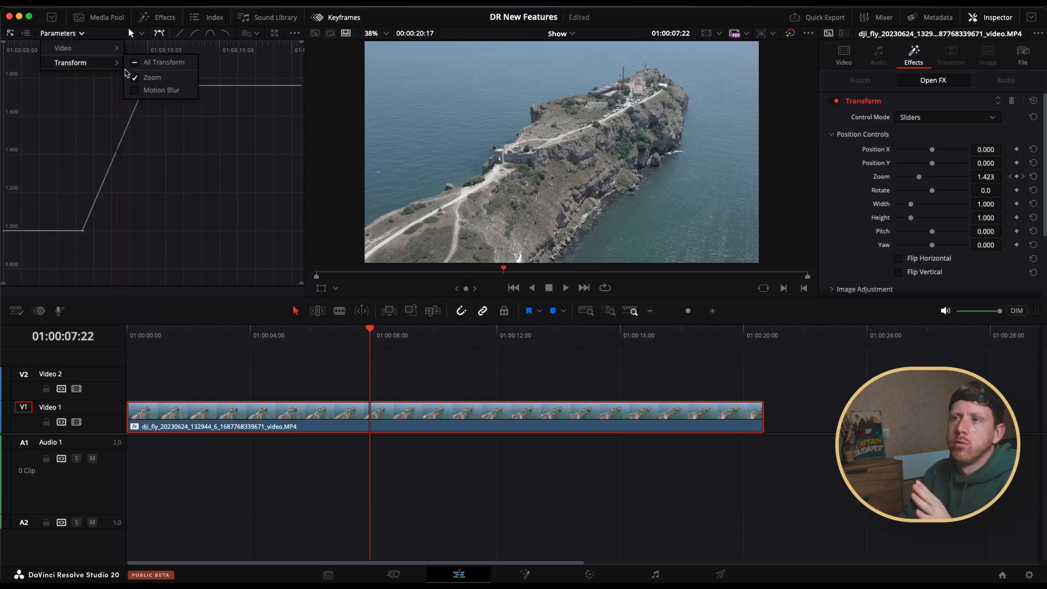
{"action": "left_click", "coordinate": [137, 78]}
Ease the Transform effect's Zoom keyframes in and out and shorten the start keyframe's handle
{"action": "left_click", "coordinate": [210, 35]}
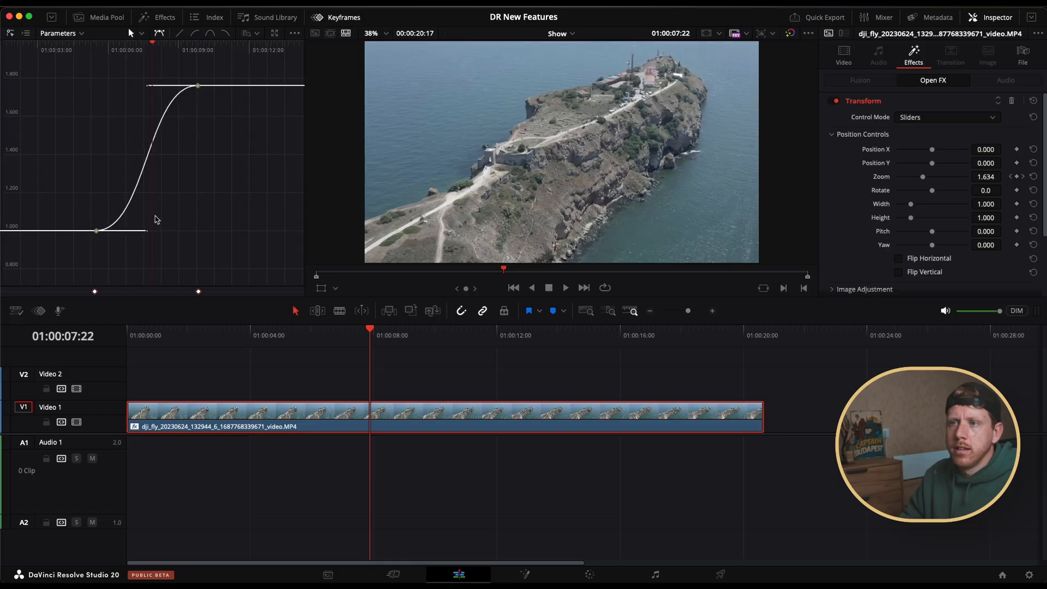
{"action": "left_click_drag", "start_coordinate": [150, 233], "coordinate": [140, 233]}
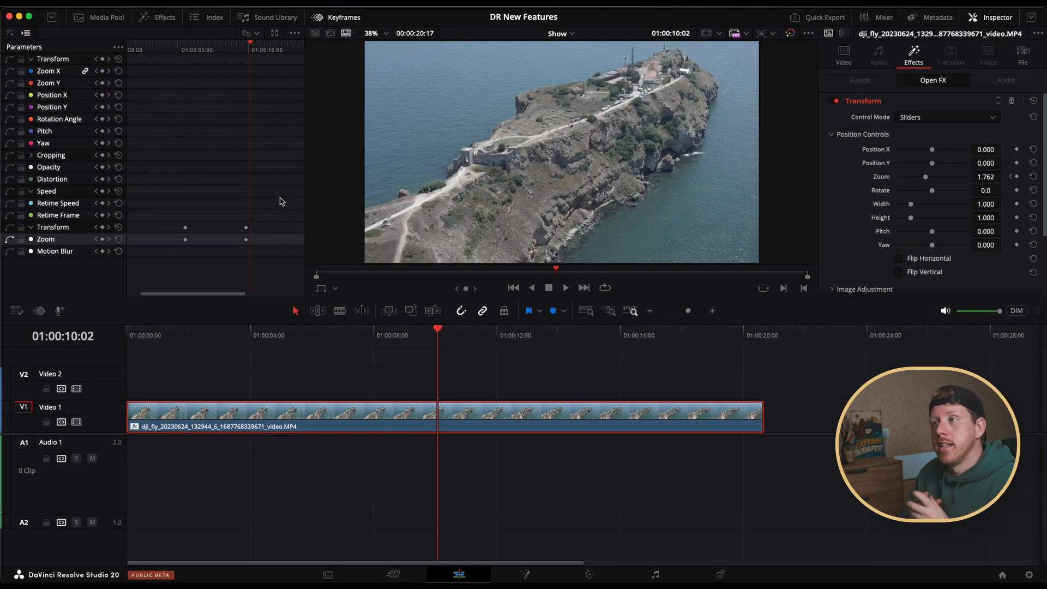
Reset the Transform effect's keyframes and show the retime controls on the clip
{"action": "left_click", "coordinate": [119, 227]}
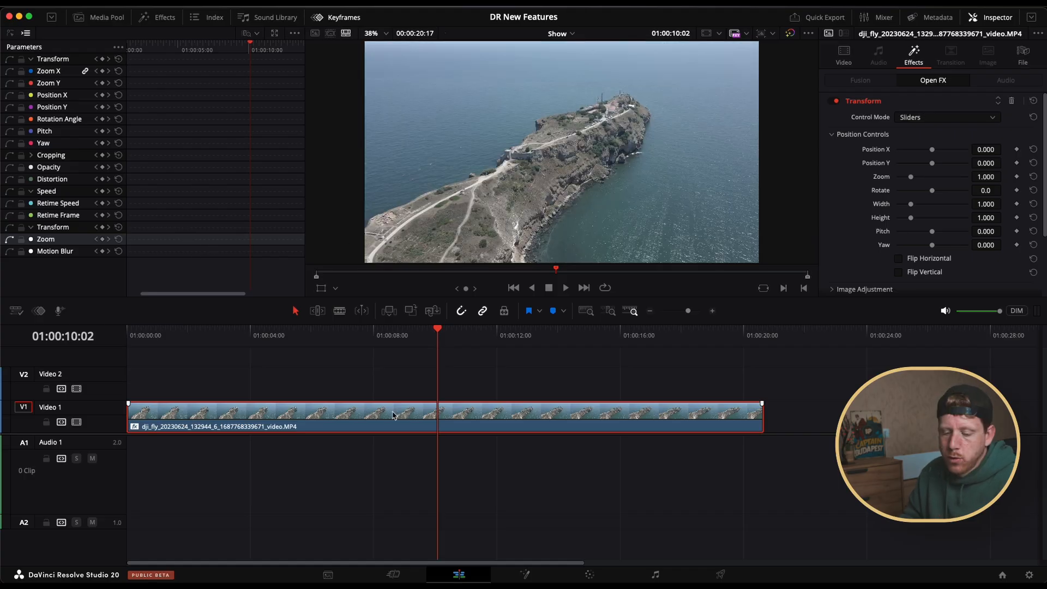
{"action": "key", "text": "super+r"}
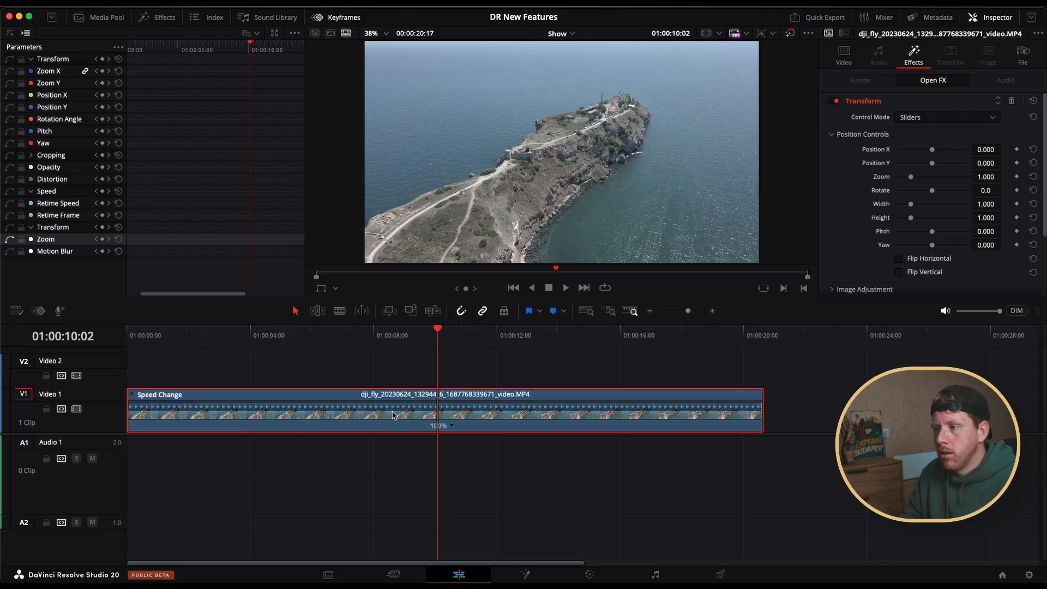
Add a speed point to the clip about seven seconds in
{"action": "left_click_drag", "start_coordinate": [294, 336], "coordinate": [479, 346]}
{"action": "left_click", "coordinate": [452, 427]}
{"action": "left_click", "coordinate": [467, 443]}
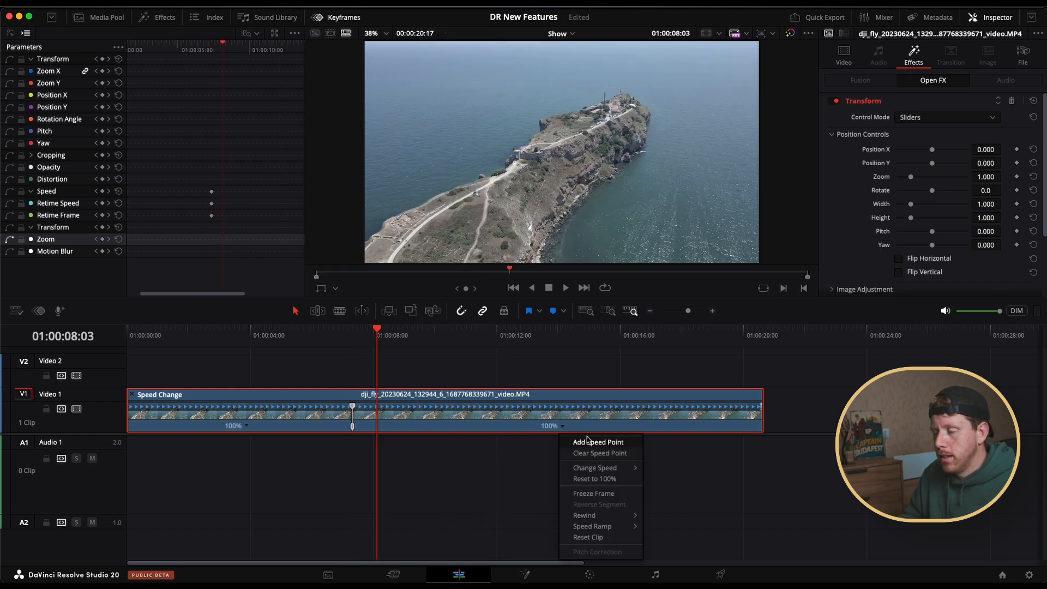
Add a second speed point at 01:00:17:14 and pull it close to the first to speed up the middle segment
{"action": "left_click", "coordinate": [572, 336]}
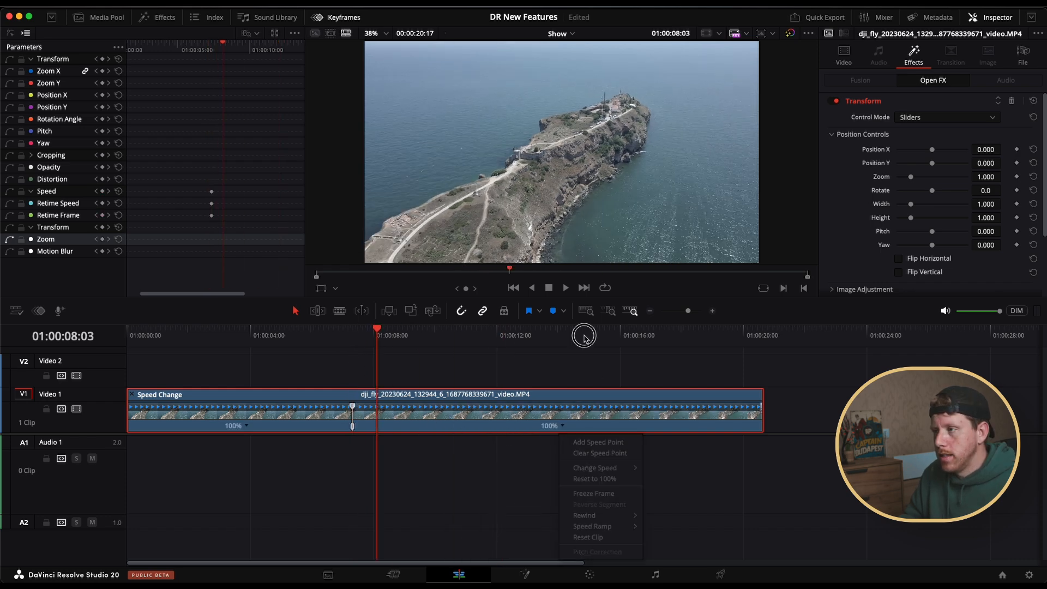
{"action": "left_click", "coordinate": [668, 339]}
{"action": "left_click", "coordinate": [563, 426]}
{"action": "left_click", "coordinate": [578, 439]}
{"action": "left_click_drag", "start_coordinate": [668, 407], "coordinate": [364, 408]}
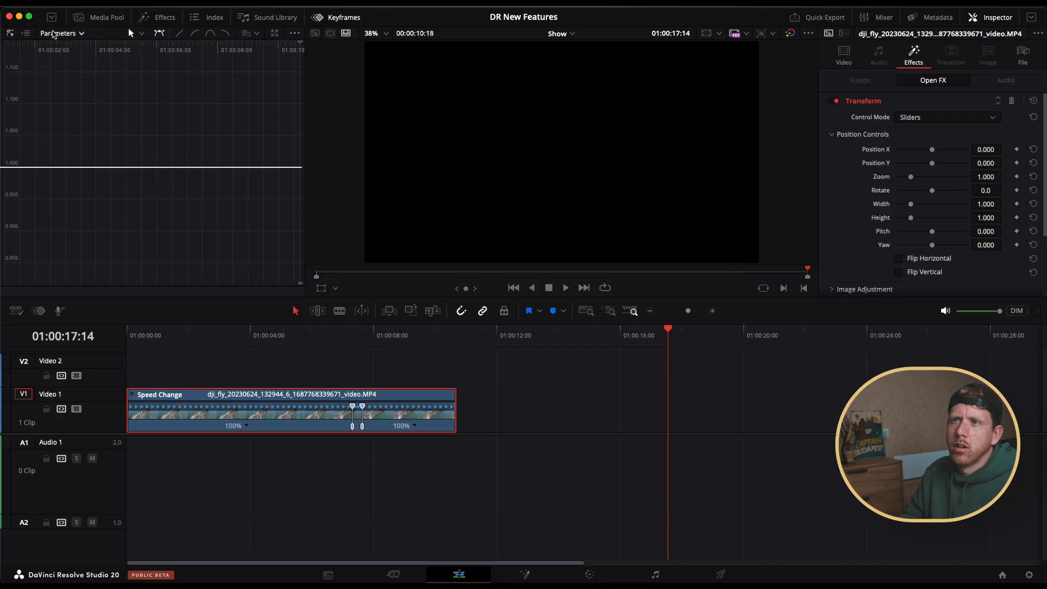
Display the Retime Speed and Retime Frame curves of the clip in the curve view
{"action": "left_click", "coordinate": [82, 34]}
{"action": "mouse_move", "coordinate": [83, 57]}
{"action": "left_click", "coordinate": [134, 318]}
{"action": "left_click", "coordinate": [135, 331]}
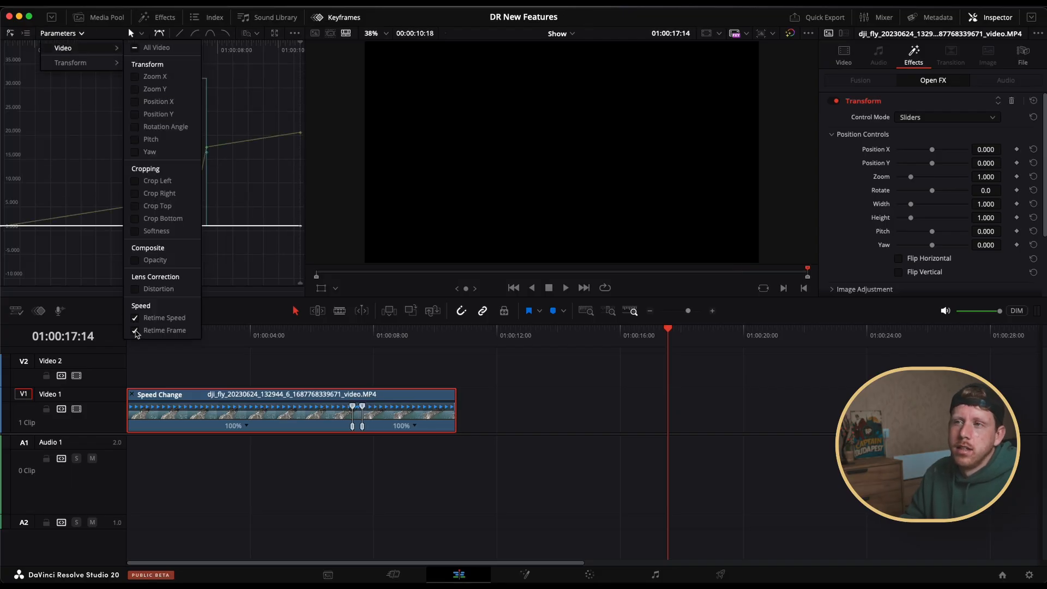
{"action": "left_click", "coordinate": [162, 234]}
Ease the retime keyframes in and out and play the clip from just before the speed change
{"action": "left_click", "coordinate": [210, 32]}
{"action": "left_click", "coordinate": [339, 342]}
{"action": "key", "text": "space"}
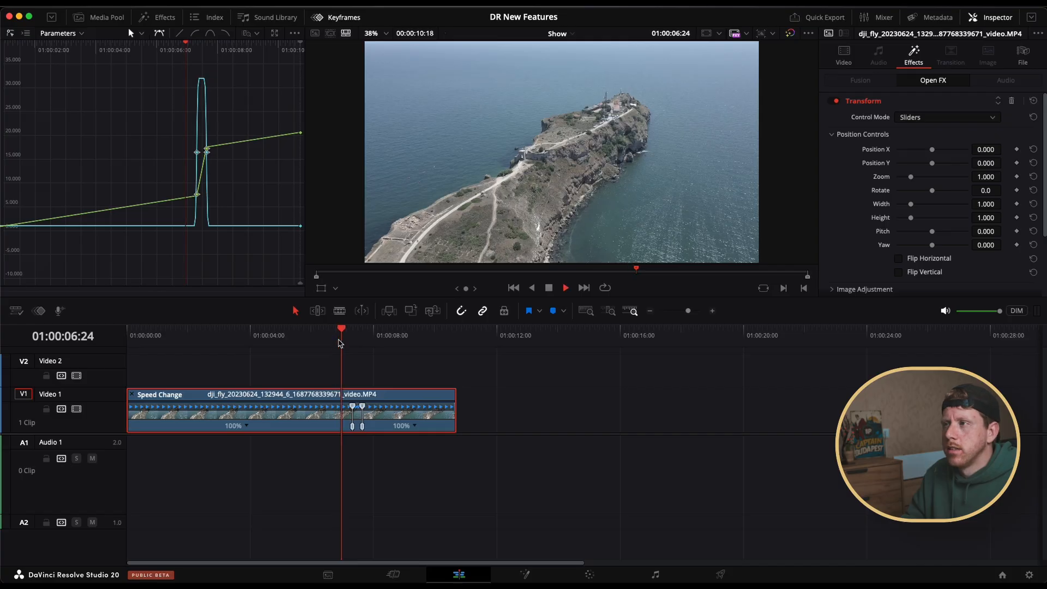